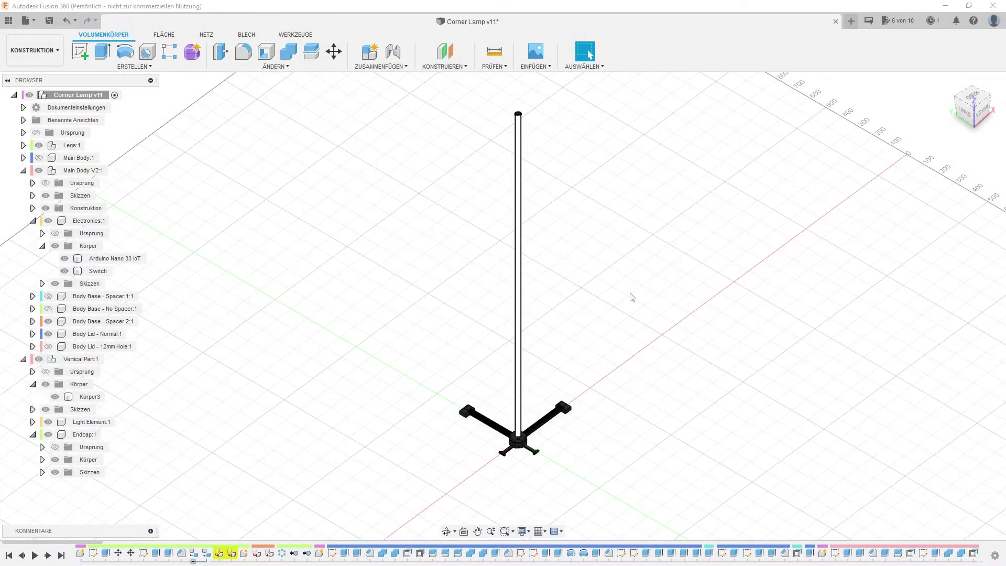
- Orbit around the lamp to inspect the rounded black end cap on top of the light bar
{"action": "middle_click_drag", "start_coordinate": [534, 144], "coordinate": [604, 269], "text": "shift"}
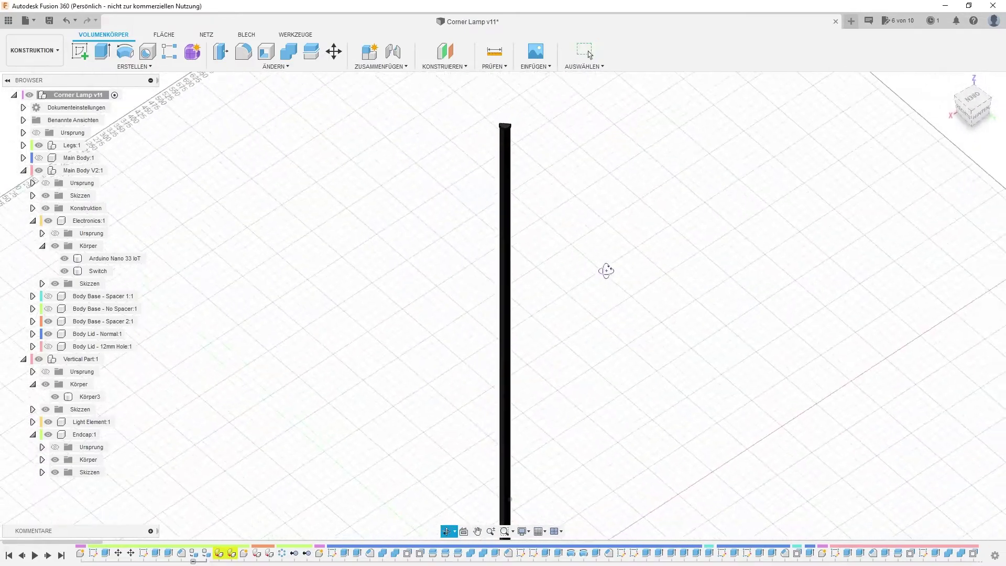
{"action": "middle_click_drag", "start_coordinate": [441, 249], "coordinate": [549, 412], "text": "shift"}
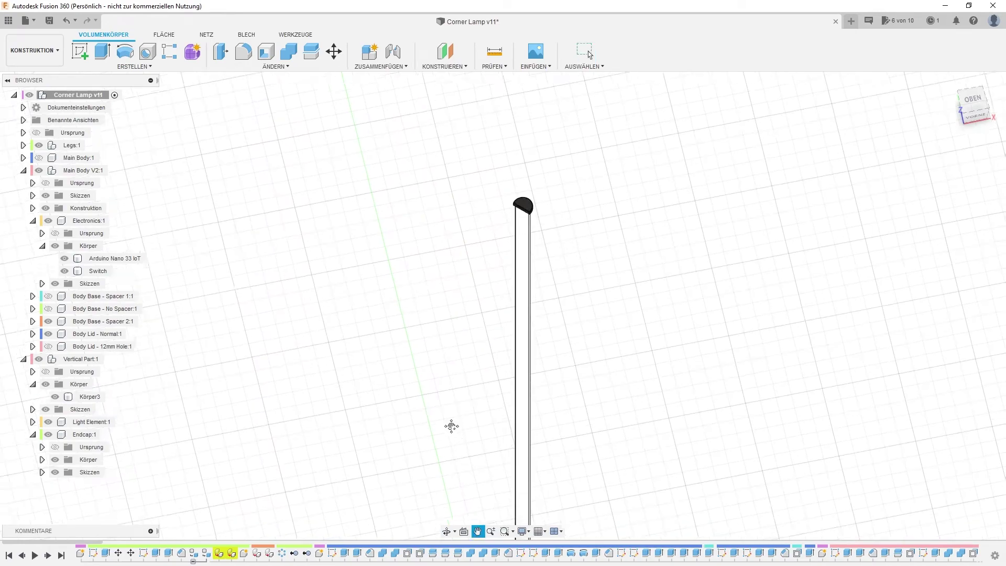
{"action": "middle_click_drag", "start_coordinate": [451, 424], "coordinate": [506, 391]}
- Zoom in close on the octagonal base with its round button, then select the Body Base - Spacer 2 variant
{"action": "scroll", "coordinate": [507, 391], "scroll_direction": "up", "scroll_amount": 3}
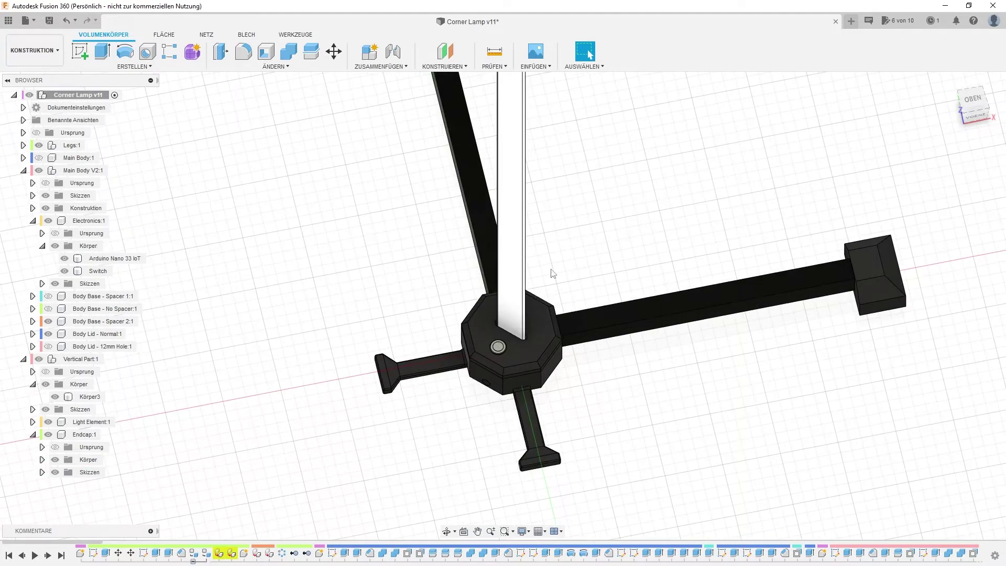
{"action": "middle_click_drag", "start_coordinate": [416, 460], "coordinate": [515, 402], "text": "shift"}
{"action": "scroll", "coordinate": [579, 440], "scroll_direction": "up", "scroll_amount": 3}
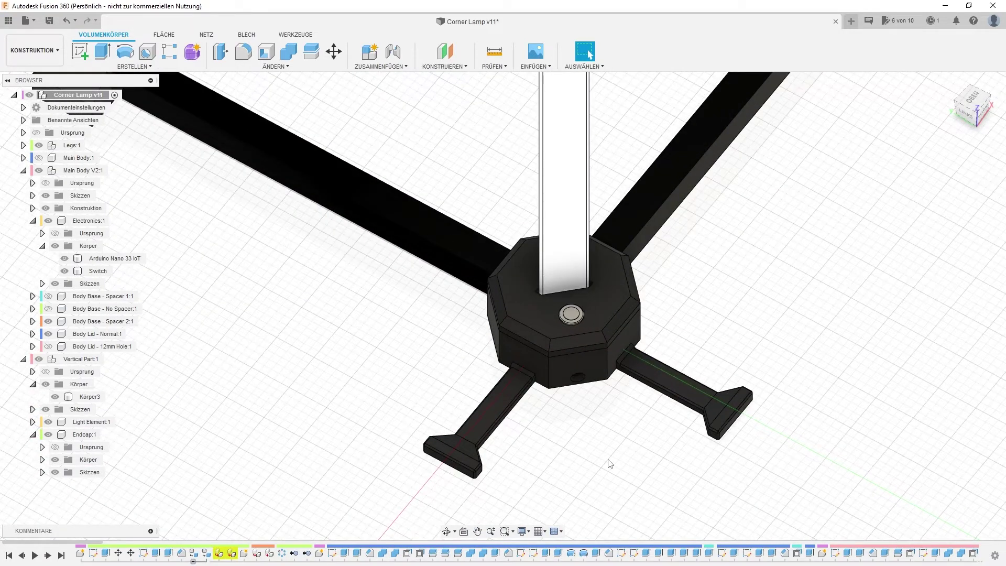
{"action": "middle_click_drag", "start_coordinate": [614, 460], "coordinate": [574, 411]}
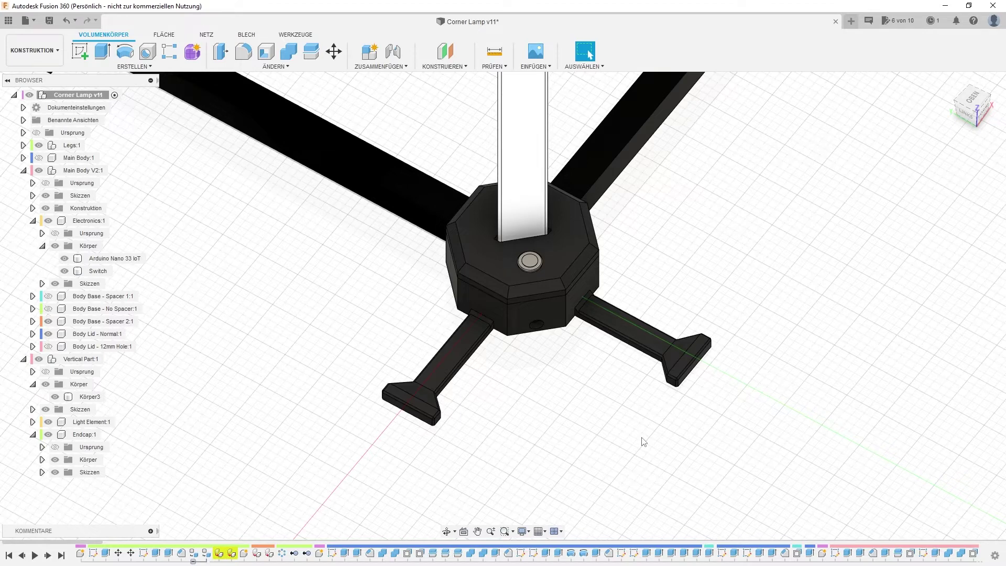
{"action": "left_click", "coordinate": [49, 323]}
- Preview the No Spacer and Spacer 1 base variants in turn, leaving every Body Base variant hidden
{"action": "left_click", "coordinate": [48, 321]}
{"action": "left_click", "coordinate": [48, 309]}
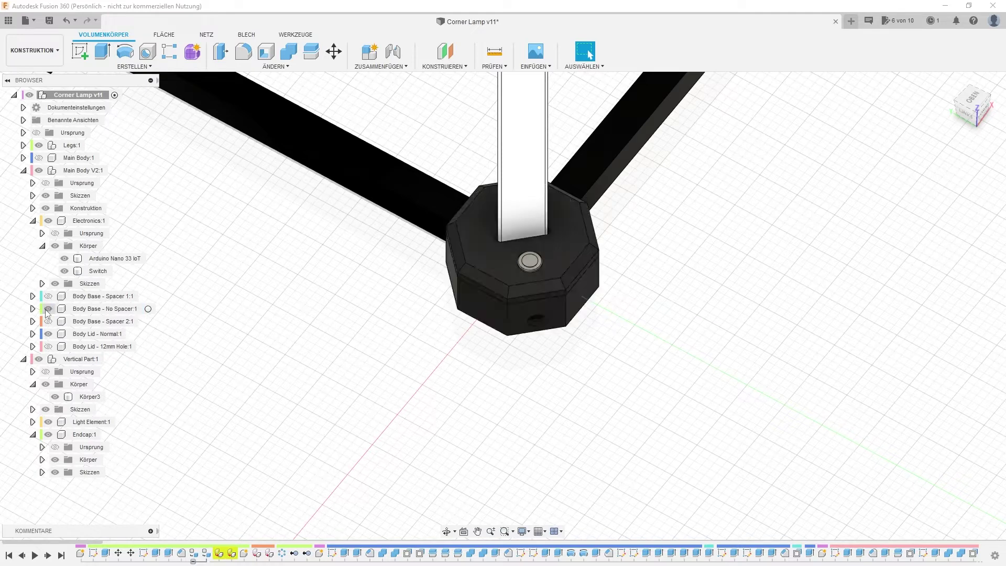
{"action": "left_click", "coordinate": [48, 308]}
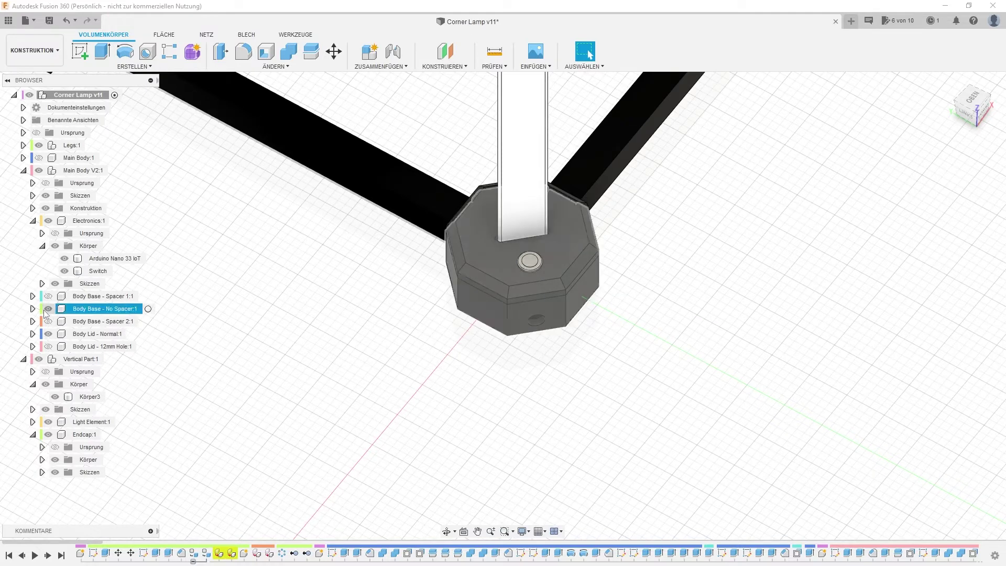
{"action": "left_click", "coordinate": [51, 296]}
{"action": "left_click", "coordinate": [48, 296]}
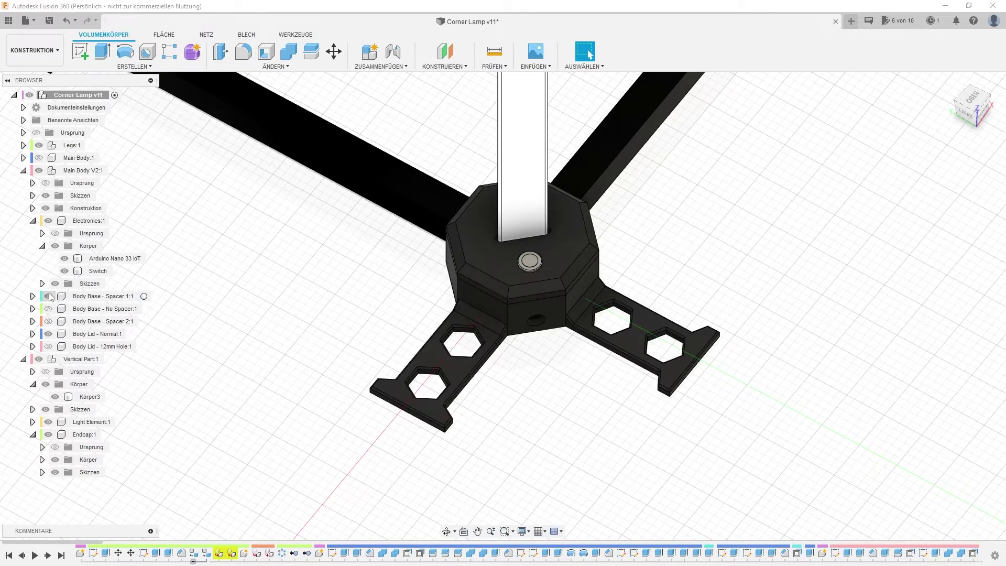
{"action": "left_click", "coordinate": [48, 296]}
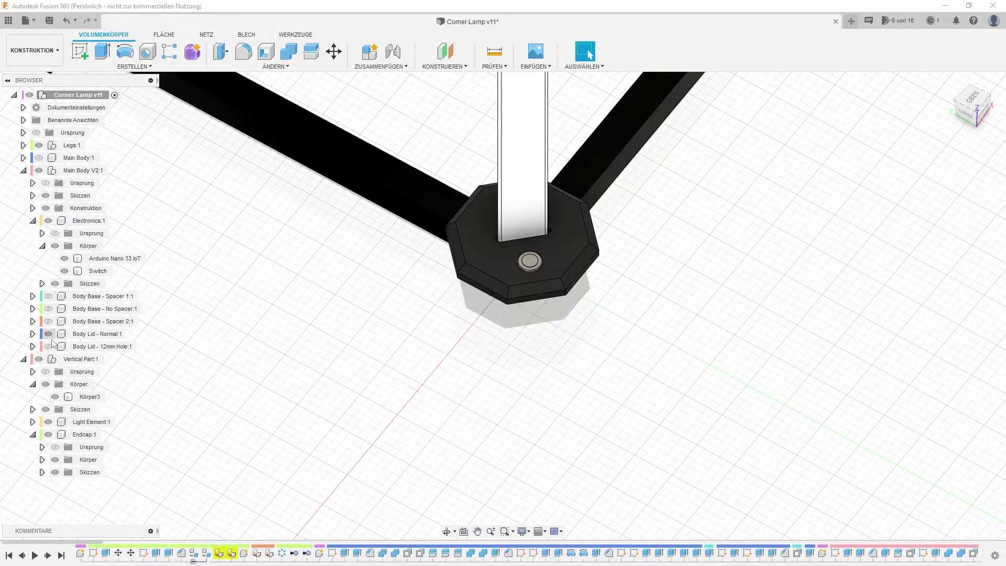
- Swap Body Lid - Normal for Body Lid - 12mm Hole and show the Switch in its hole
{"action": "left_click", "coordinate": [49, 333]}
{"action": "left_click", "coordinate": [48, 334]}
{"action": "left_click", "coordinate": [63, 271]}
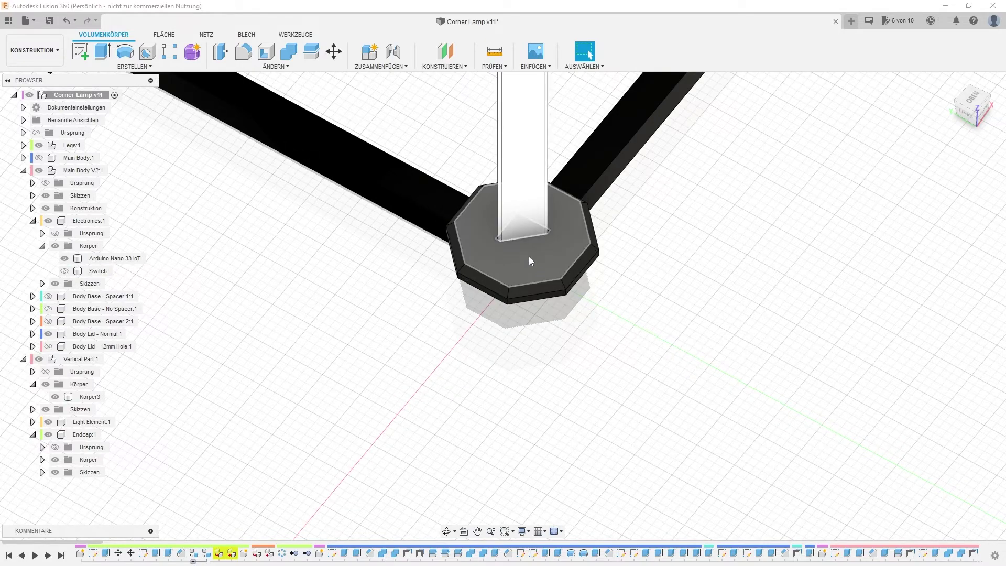
{"action": "left_click", "coordinate": [49, 334]}
{"action": "left_click", "coordinate": [49, 346]}
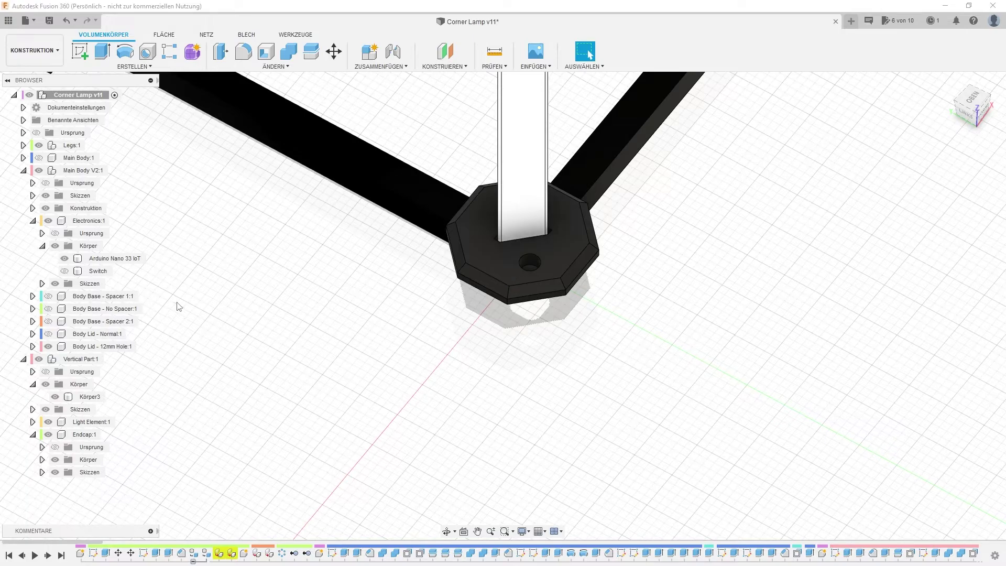
{"action": "left_click", "coordinate": [64, 271]}
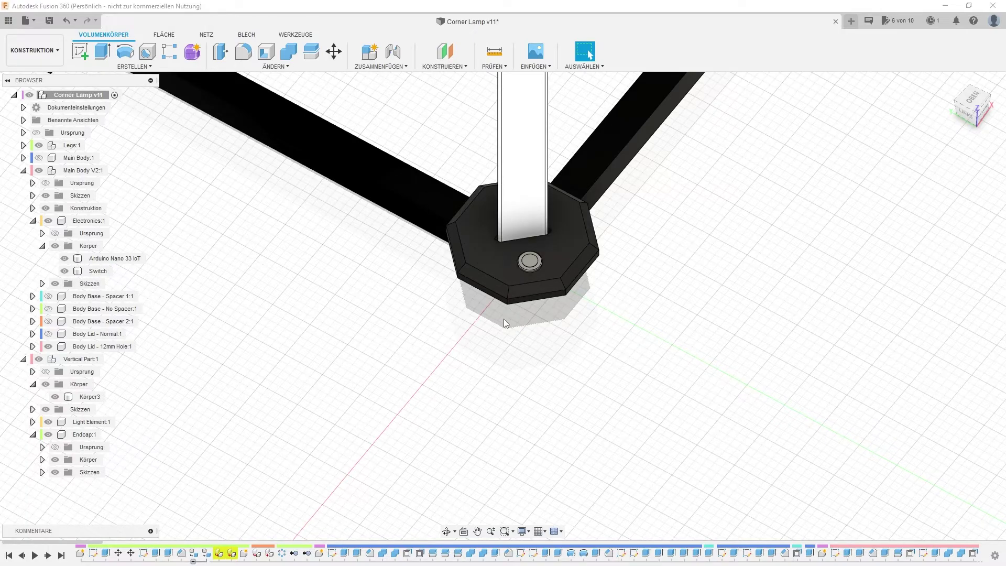
- Show the Body Base - Spacer 2 variant again and hide the Body Lid - 12mm Hole
{"action": "scroll", "coordinate": [464, 297], "scroll_direction": "down", "scroll_amount": 2}
{"action": "scroll", "coordinate": [315, 319], "scroll_direction": "up", "scroll_amount": 1}
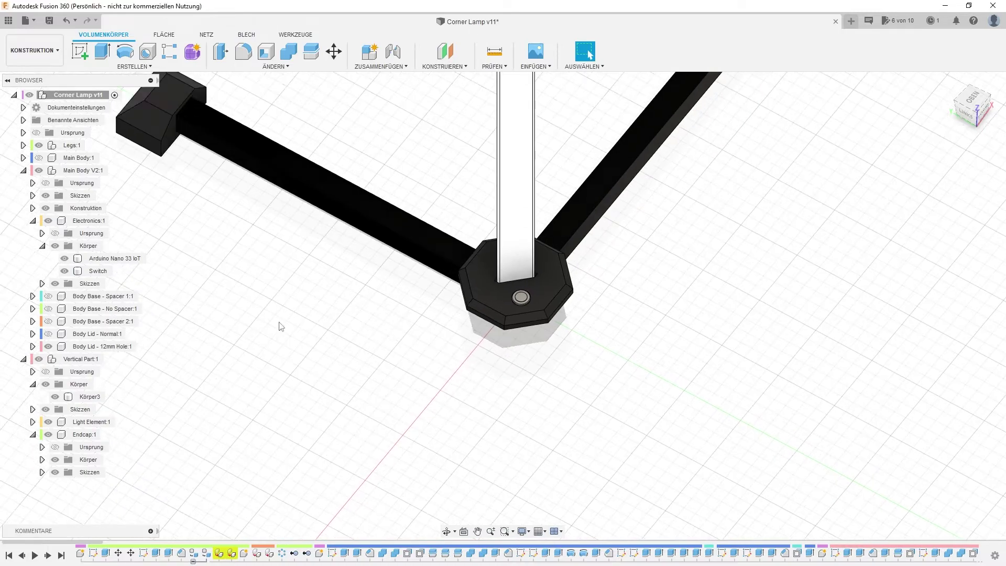
{"action": "left_click", "coordinate": [48, 321]}
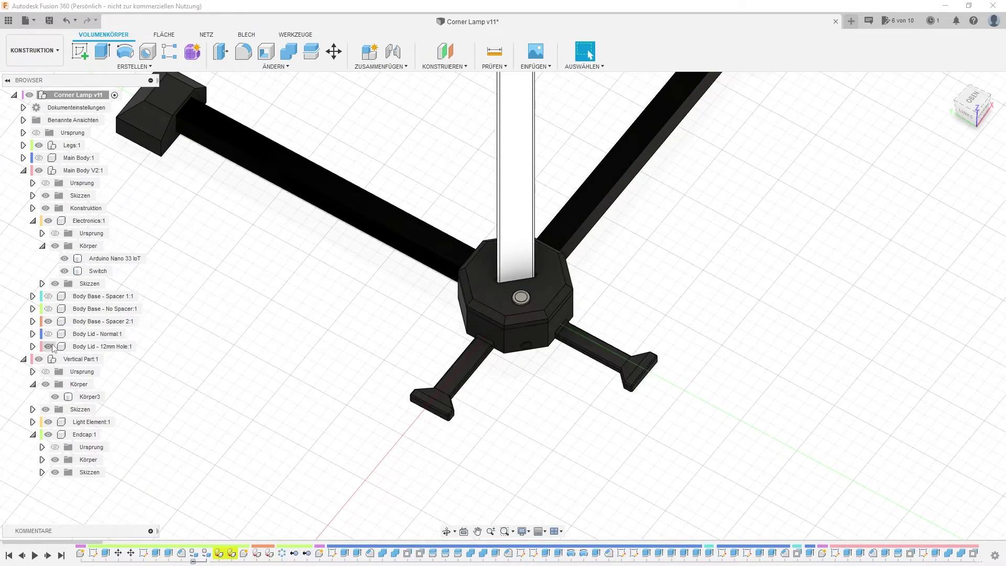
{"action": "left_click", "coordinate": [48, 347]}
- Zoom, pan and orbit to view the Arduino Nano 33 IoT board and switch inside the base
{"action": "scroll", "coordinate": [593, 348], "scroll_direction": "up", "scroll_amount": 3}
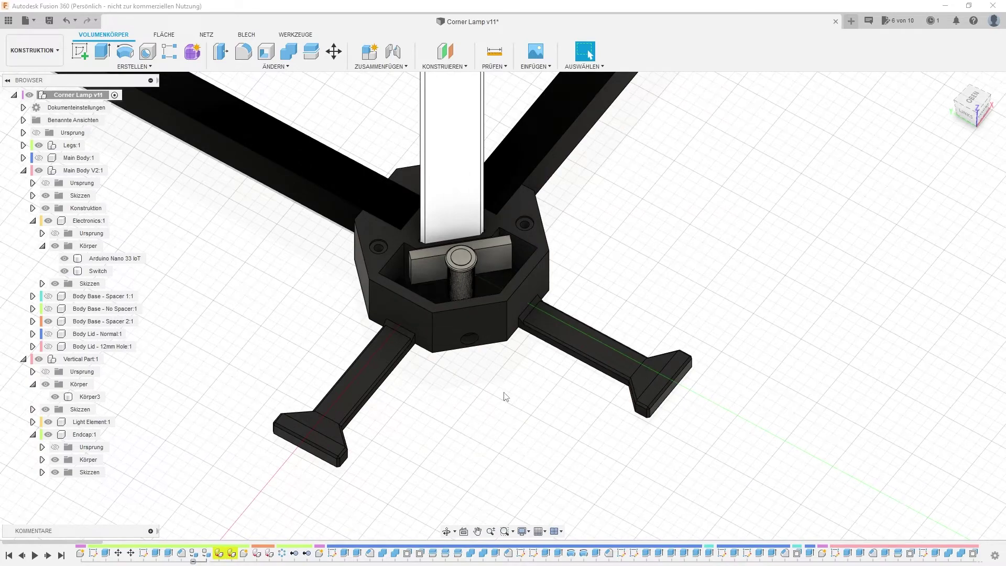
{"action": "middle_click_drag", "start_coordinate": [506, 396], "coordinate": [551, 414]}
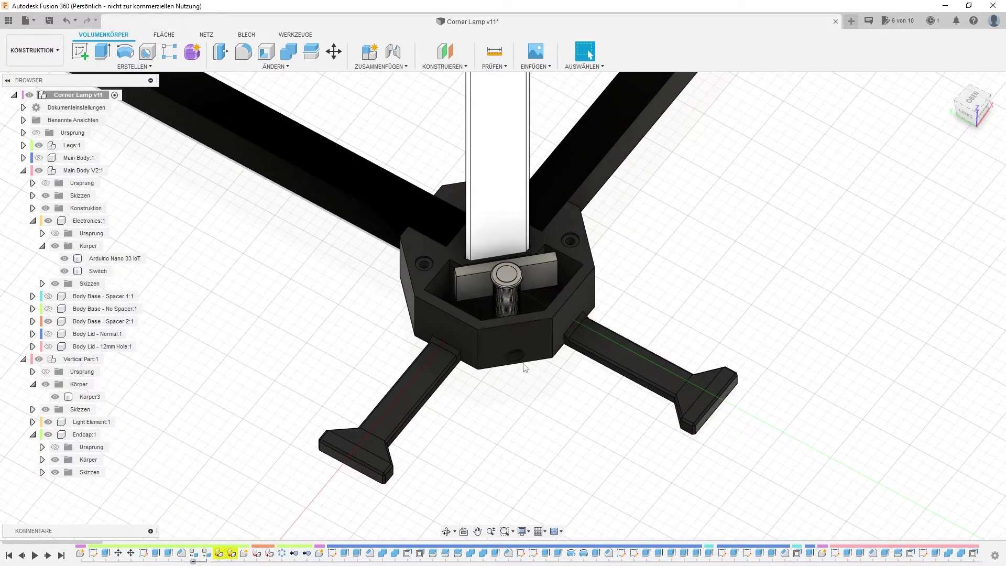
{"action": "scroll", "coordinate": [533, 362], "scroll_direction": "down", "scroll_amount": 2}
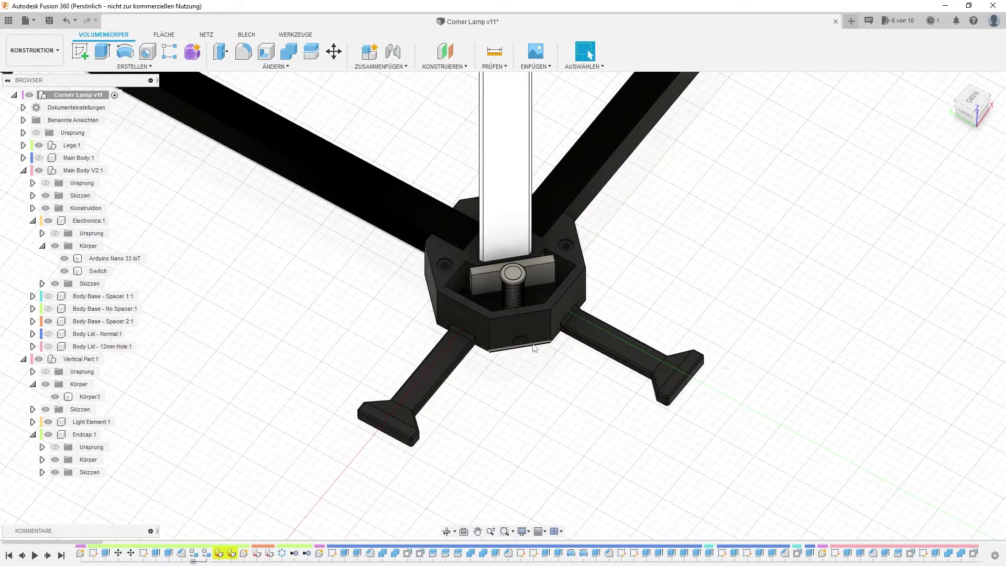
{"action": "scroll", "coordinate": [534, 348], "scroll_direction": "up", "scroll_amount": 3}
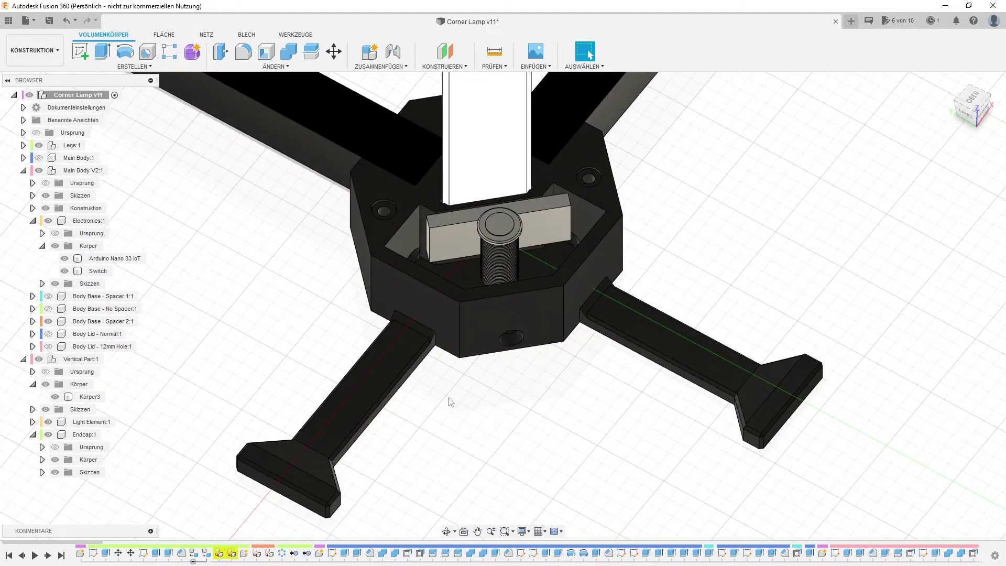
{"action": "middle_click_drag", "start_coordinate": [313, 366], "coordinate": [427, 364], "text": "shift"}
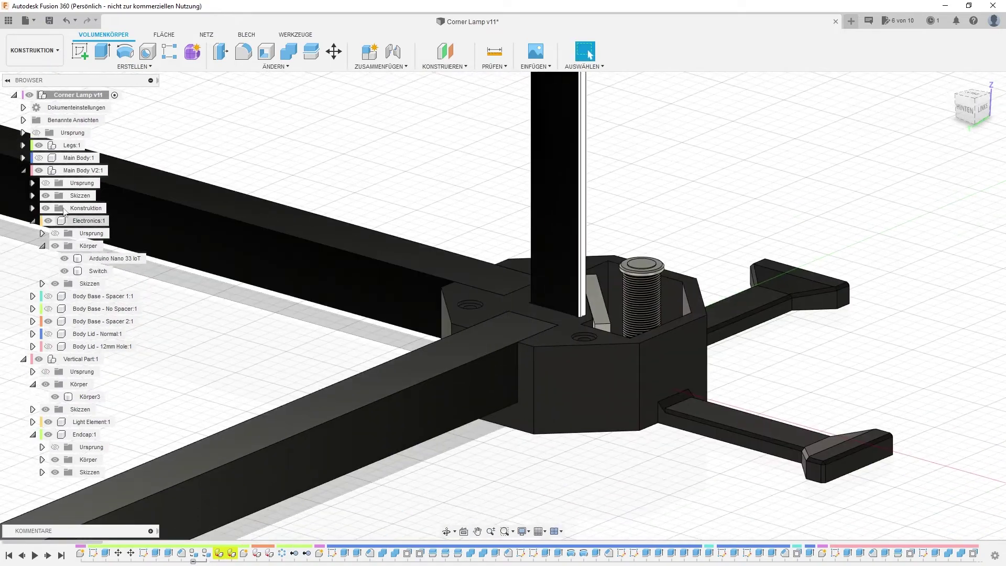
- Hide Legs:1 and orbit to inspect the base alone from behind and above
{"action": "left_click", "coordinate": [38, 145]}
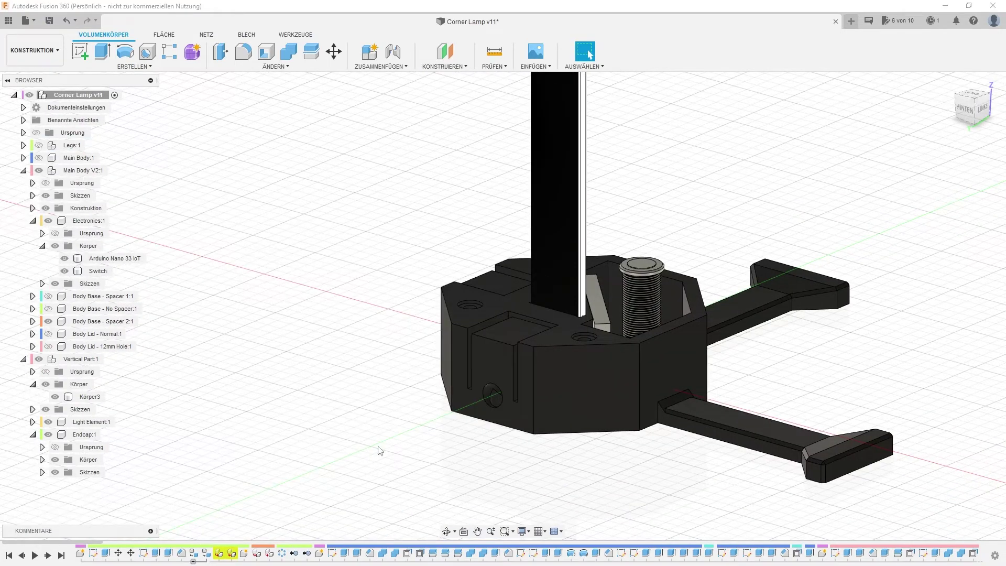
{"action": "middle_click_drag", "start_coordinate": [380, 450], "coordinate": [436, 478], "text": "shift"}
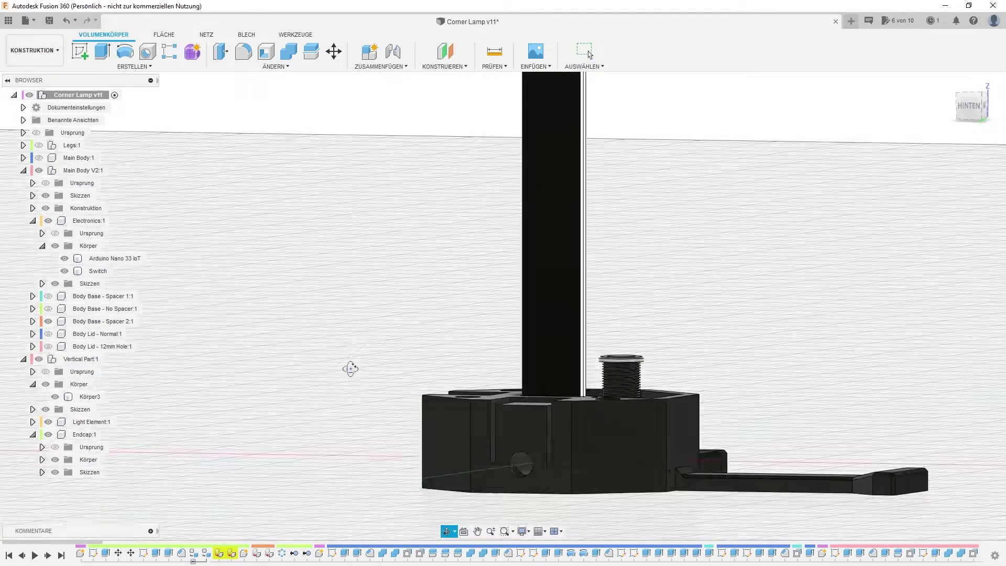
{"action": "middle_click_drag", "start_coordinate": [363, 382], "coordinate": [271, 287], "text": "shift"}
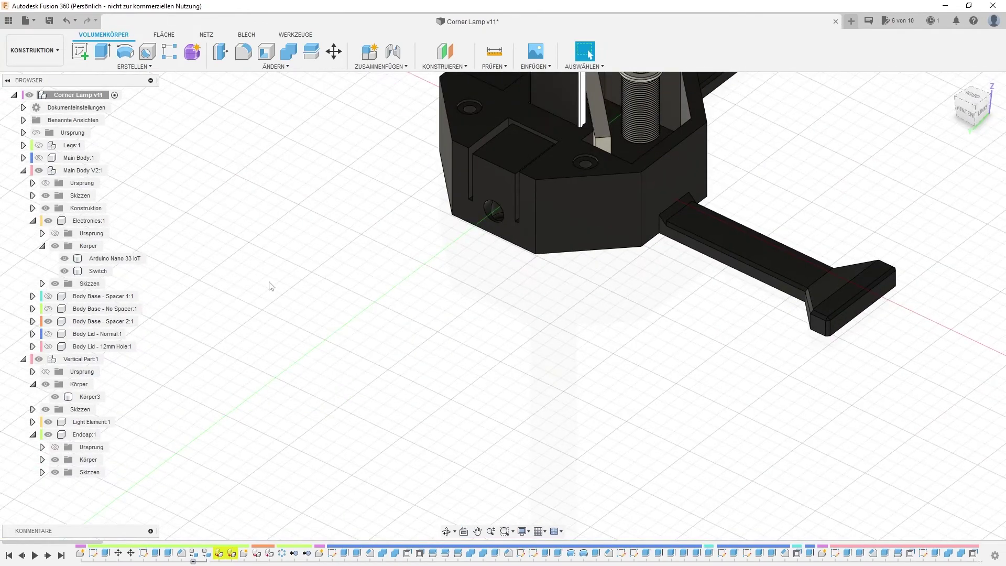
{"action": "scroll", "coordinate": [243, 206], "scroll_direction": "down", "scroll_amount": 5}
- Show Legs:1 again and frame the whole open base with its long legs
{"action": "left_click", "coordinate": [38, 145]}
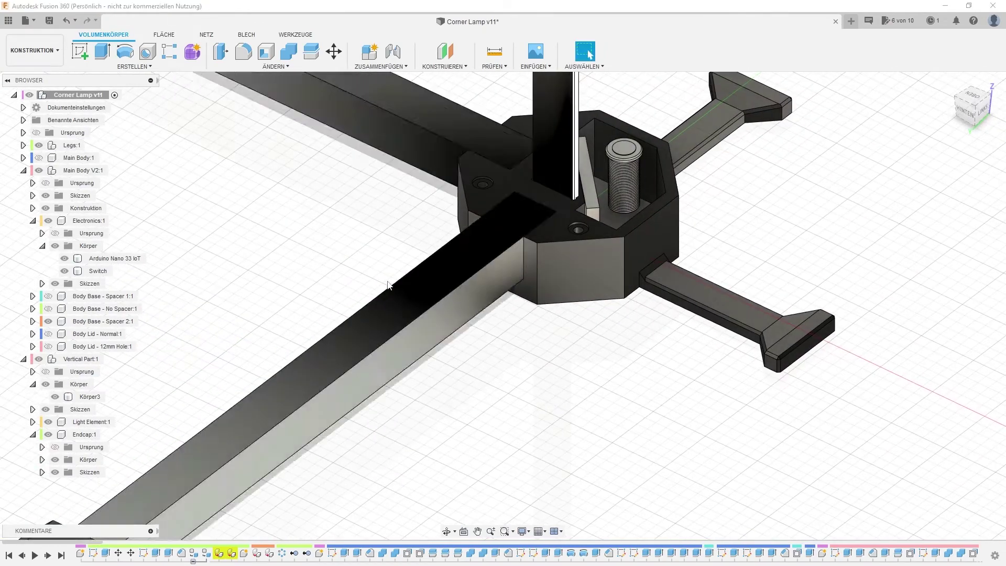
{"action": "scroll", "coordinate": [384, 403], "scroll_direction": "down", "scroll_amount": 3}
{"action": "middle_click_drag", "start_coordinate": [383, 404], "coordinate": [449, 434]}
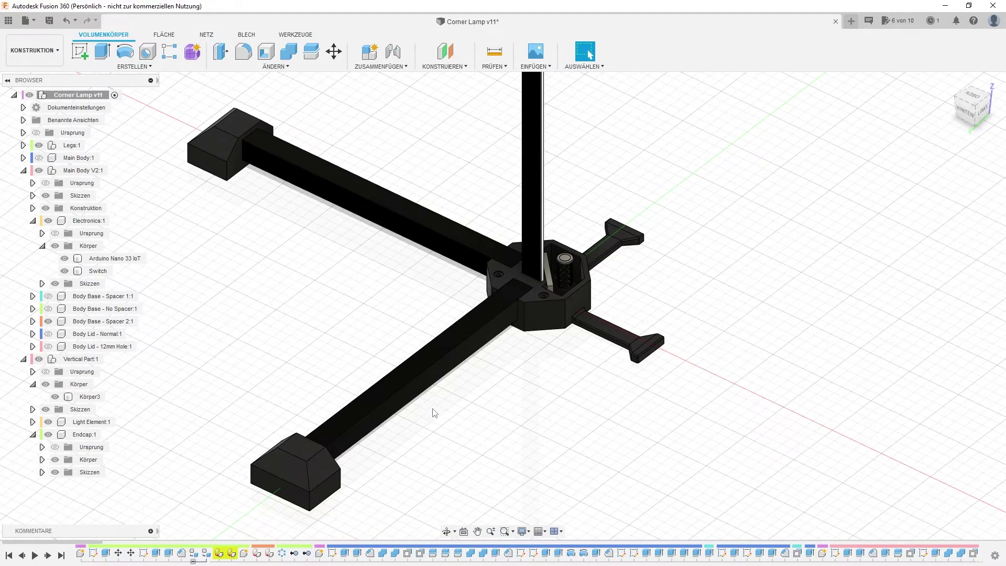
{"action": "middle_click_drag", "start_coordinate": [434, 413], "coordinate": [414, 367], "text": "shift"}
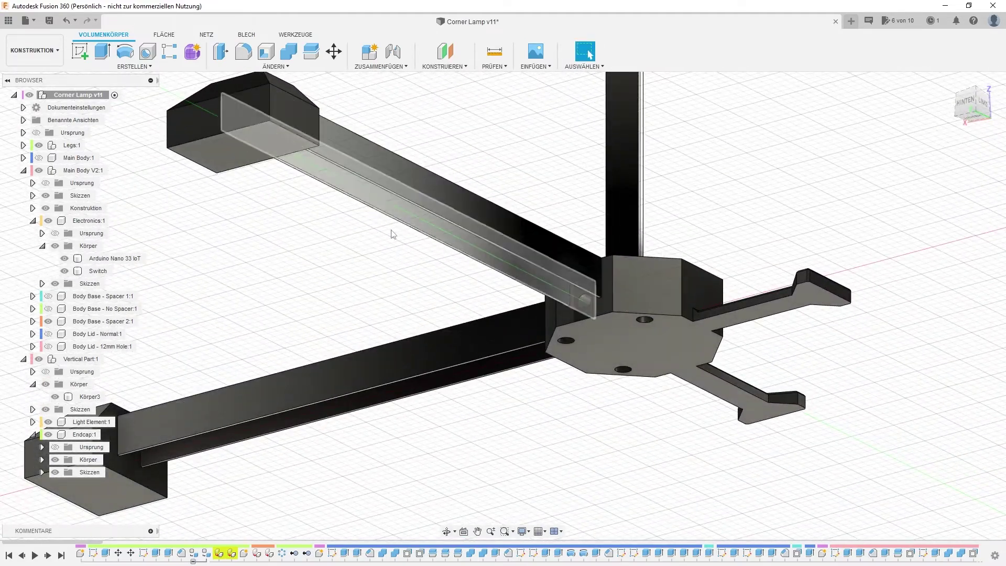
{"action": "middle_click_drag", "start_coordinate": [386, 272], "coordinate": [314, 325], "text": "shift"}
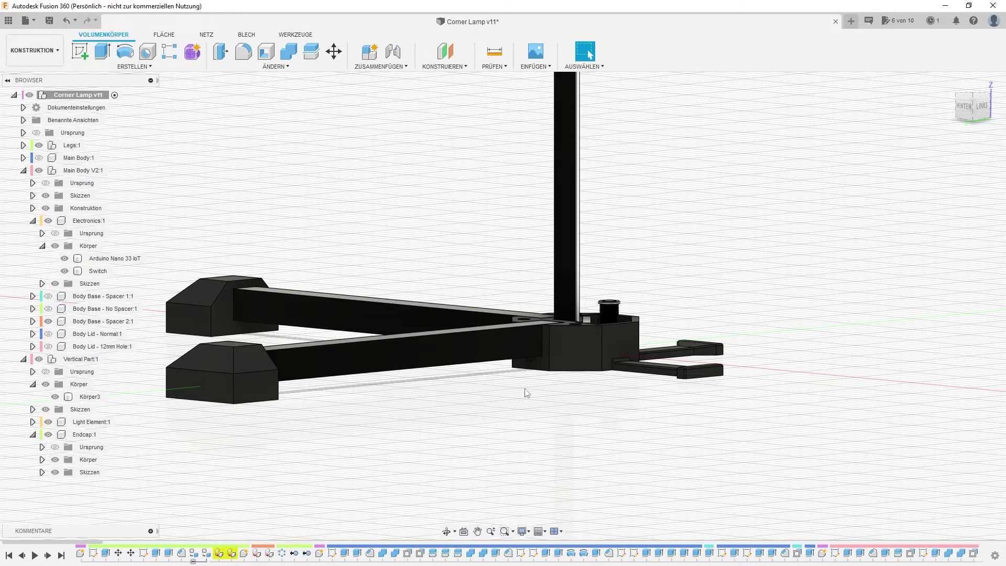
{"action": "middle_click_drag", "start_coordinate": [550, 392], "coordinate": [524, 412]}
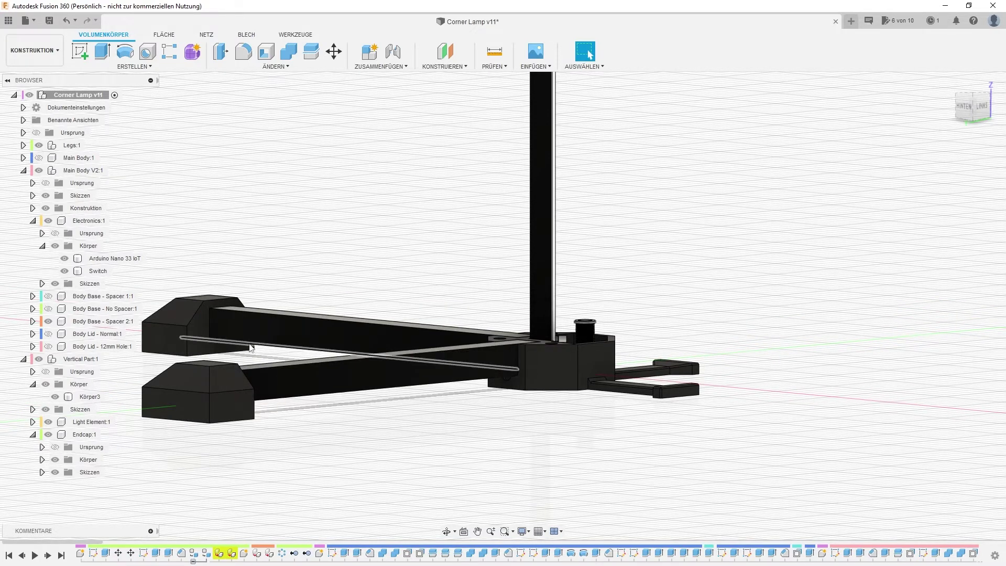
{"action": "scroll", "coordinate": [442, 404], "scroll_direction": "down", "scroll_amount": 1}
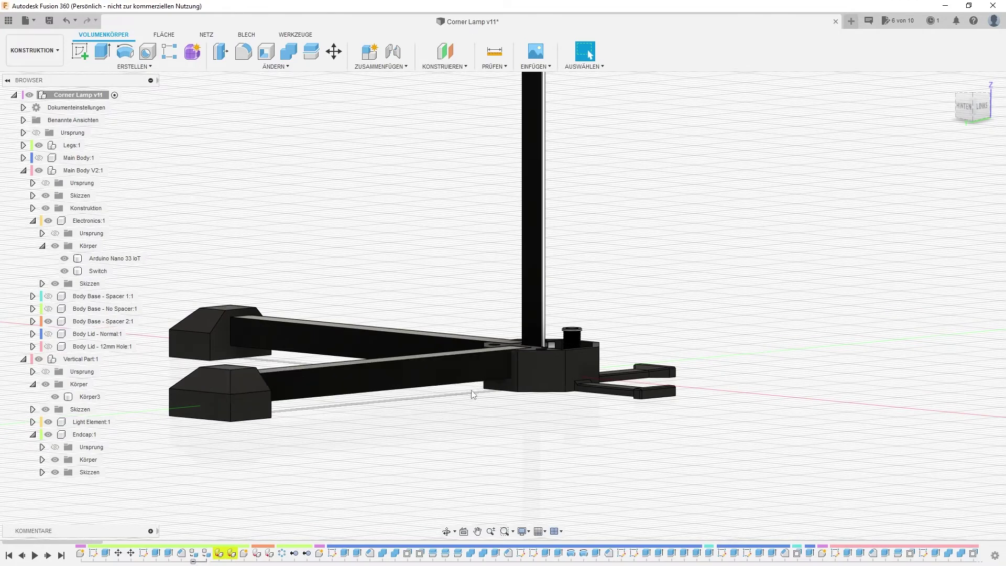
{"action": "middle_click_drag", "start_coordinate": [471, 387], "coordinate": [491, 424], "text": "shift"}
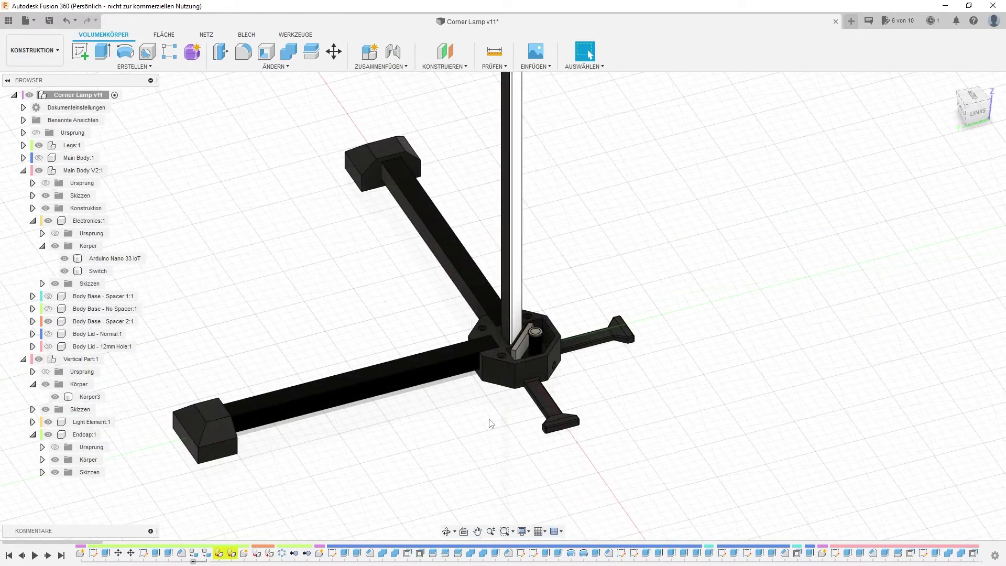